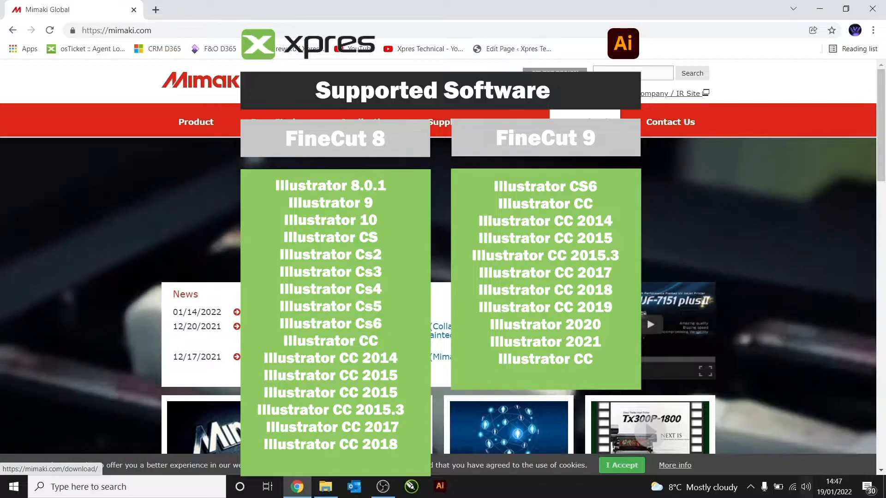
Open the Mimaki site's download section and go to the FineCut/Coat9 for Illustrator downloads under Cutting software
{"action": "left_click", "coordinate": [585, 122]}
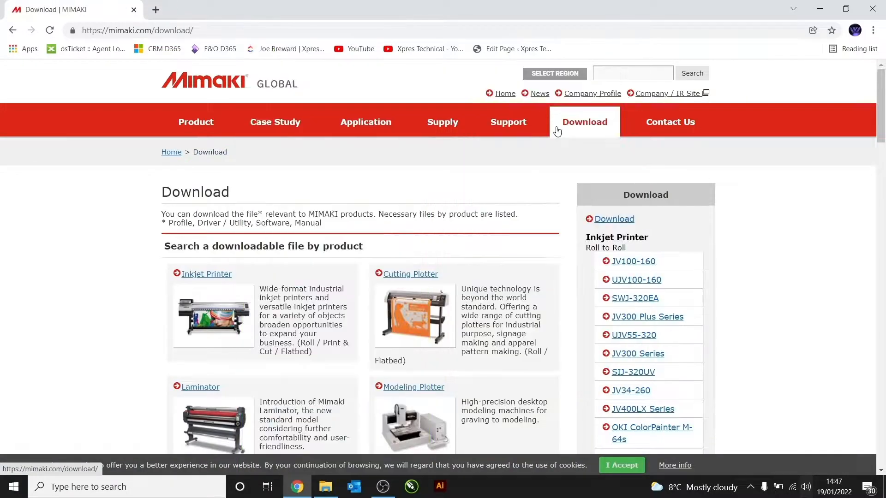
{"action": "scroll", "coordinate": [762, 258], "scroll_direction": "down", "scroll_amount": 15}
{"action": "scroll", "coordinate": [762, 261], "scroll_direction": "down", "scroll_amount": 20}
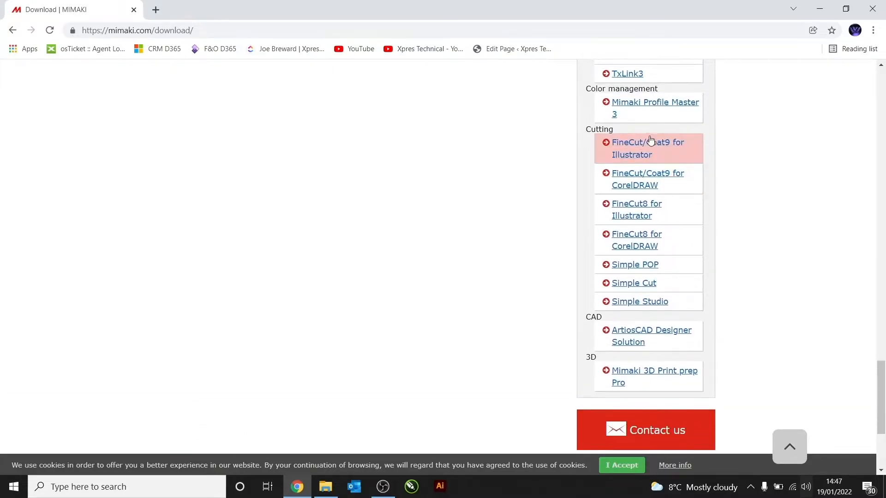
{"action": "left_click", "coordinate": [635, 147]}
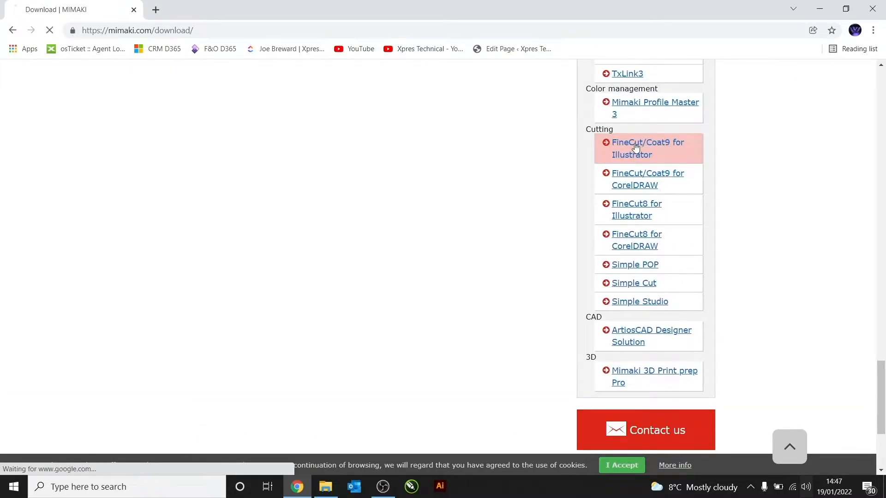
Filter the FineCut/Coat9 software download list to Windows 10 (64bit)
{"action": "scroll", "coordinate": [115, 269], "scroll_direction": "down", "scroll_amount": 5}
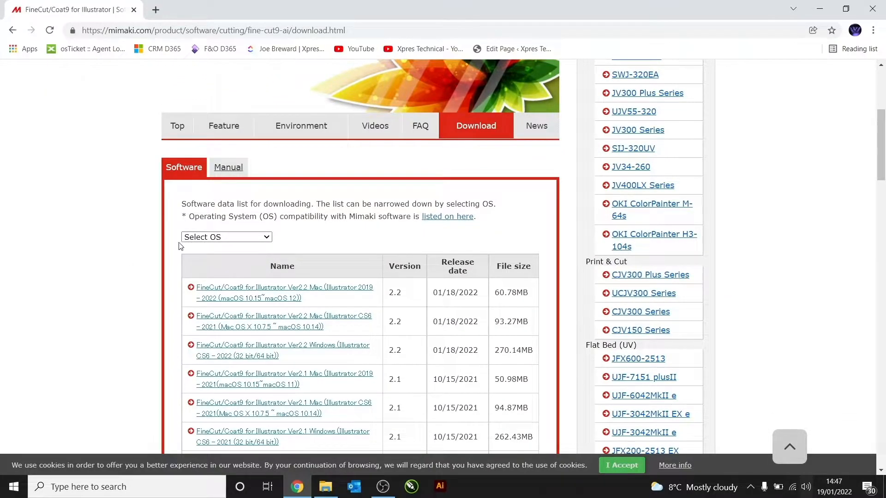
{"action": "left_click", "coordinate": [232, 240]}
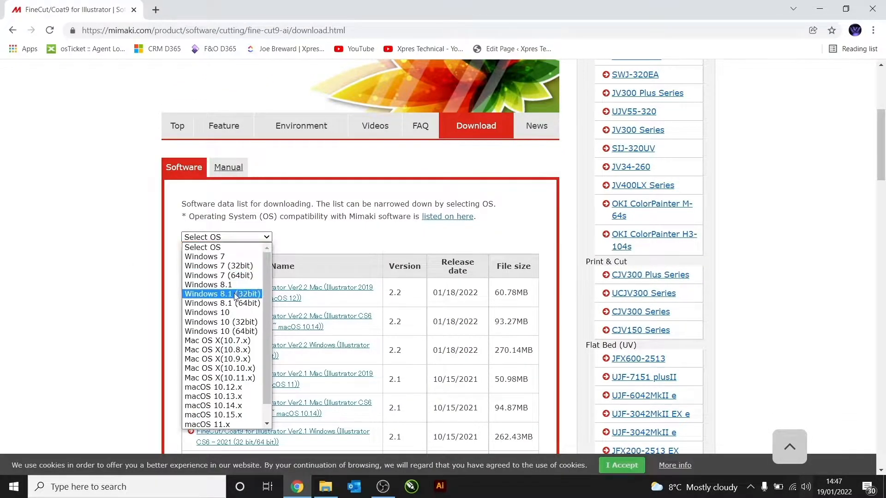
{"action": "left_click", "coordinate": [228, 330]}
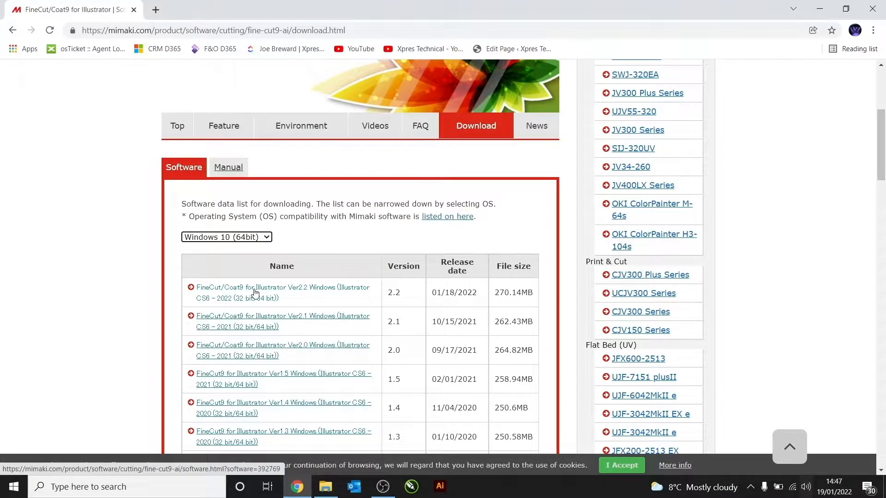
Download FC922AIEN.EXE from the FineCut/Coat9 for Illustrator Ver2.2 Windows entry, accepting its licence agreement
{"action": "scroll", "coordinate": [135, 297], "scroll_direction": "down", "scroll_amount": 1}
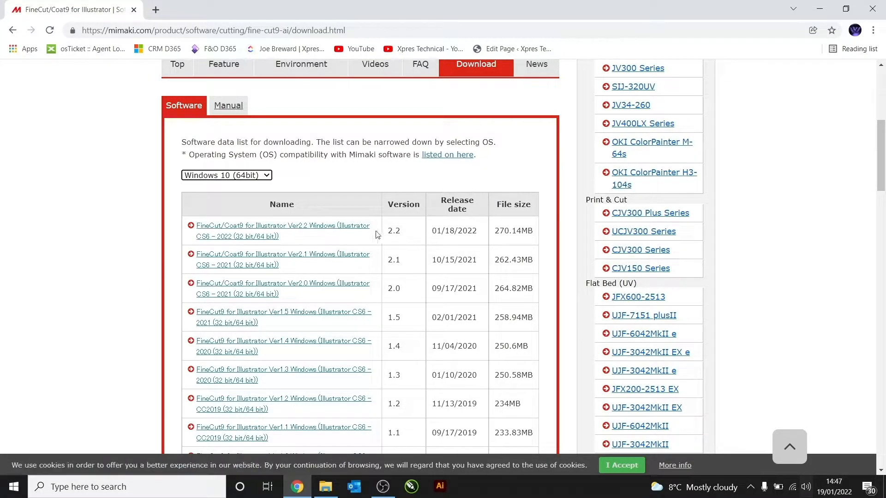
{"action": "left_click", "coordinate": [302, 230]}
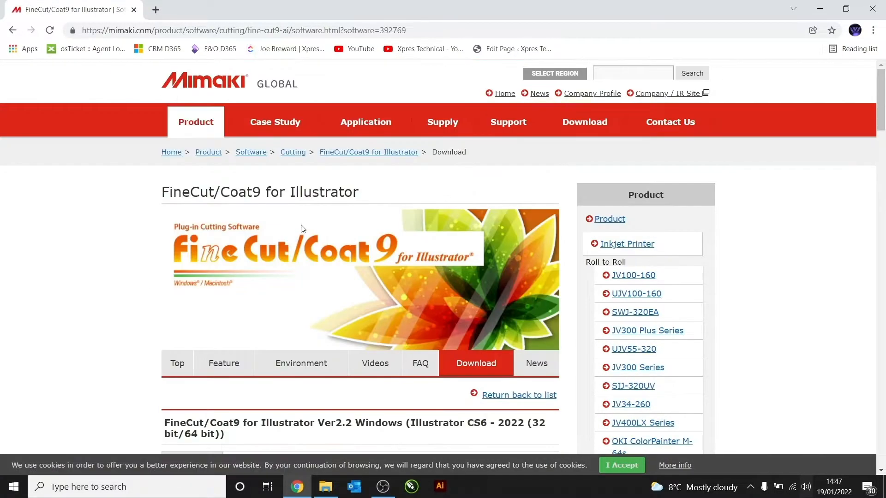
{"action": "scroll", "coordinate": [134, 235], "scroll_direction": "down", "scroll_amount": 20}
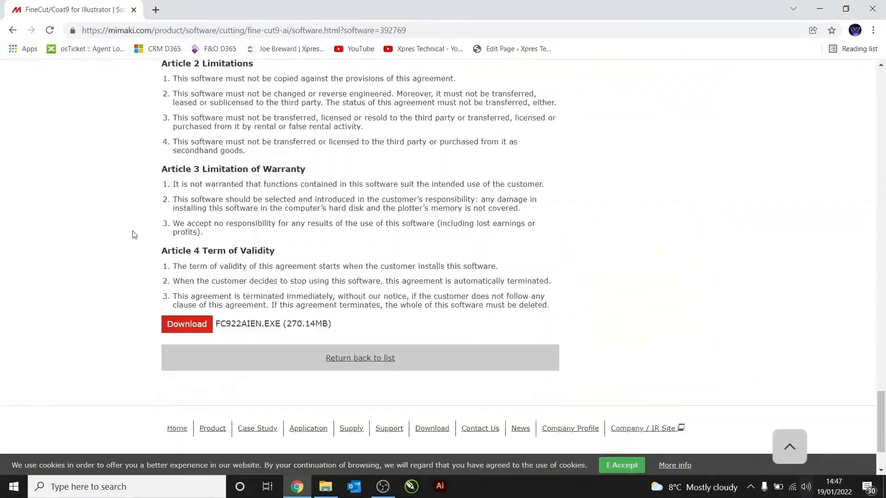
{"action": "left_click", "coordinate": [193, 237]}
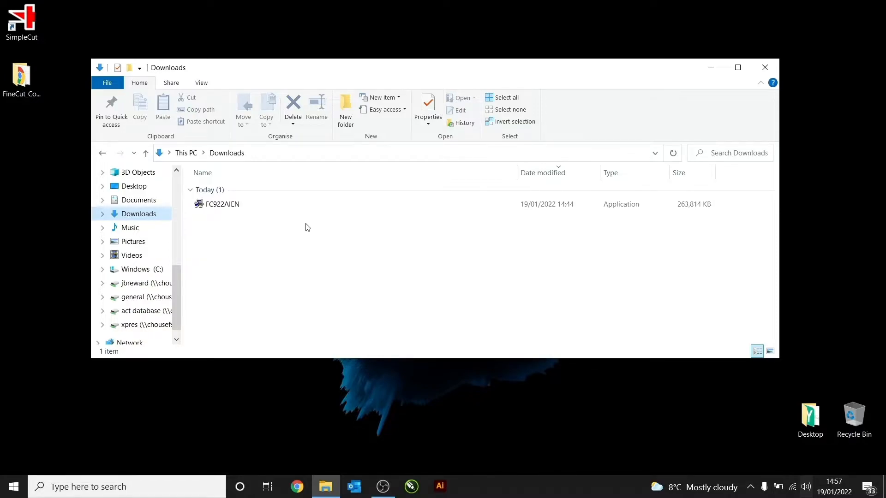
Run FC922AIEN from the Downloads folder and unzip FineCut/Coat9 Ver2.2 for Illustrator on the desktop
{"action": "left_click", "coordinate": [257, 209]}
{"action": "double_click", "coordinate": [258, 210]}
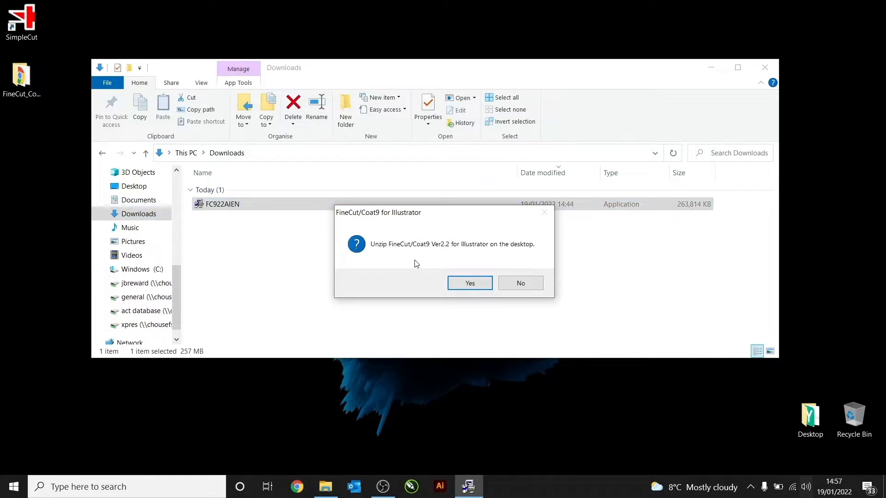
{"action": "left_click", "coordinate": [470, 283]}
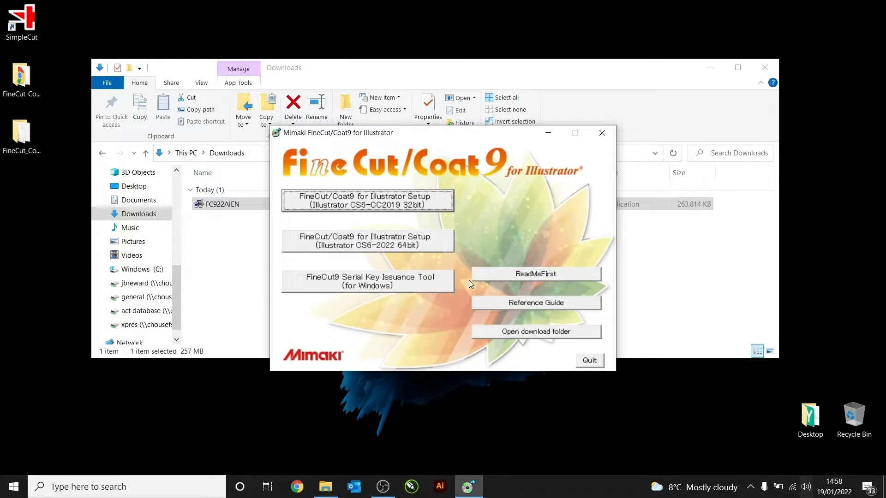
Try to issue a FineCut9 serial key with the Serial Key Issuance Tool, without the product CD-ROM
{"action": "left_click", "coordinate": [426, 280]}
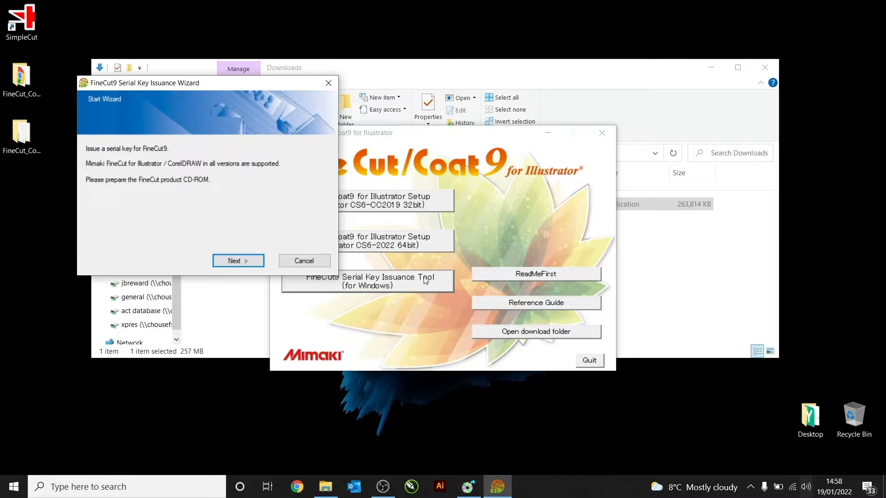
{"action": "left_click", "coordinate": [238, 261]}
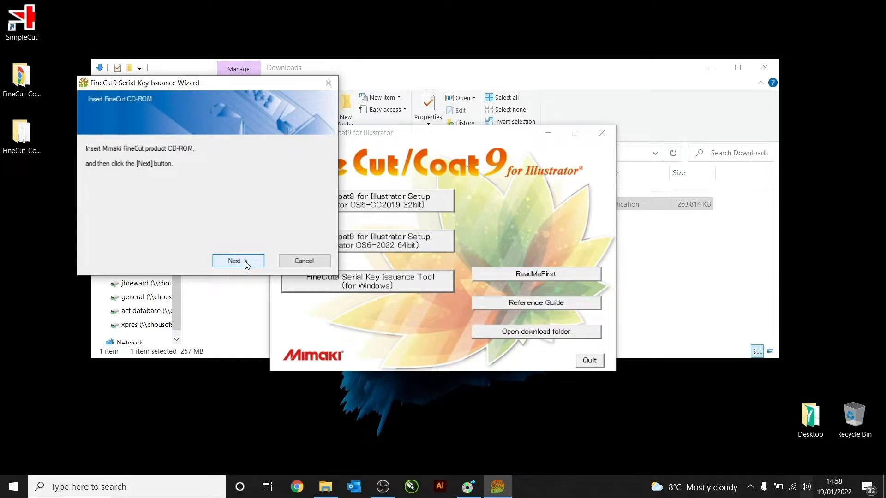
{"action": "left_click", "coordinate": [239, 261]}
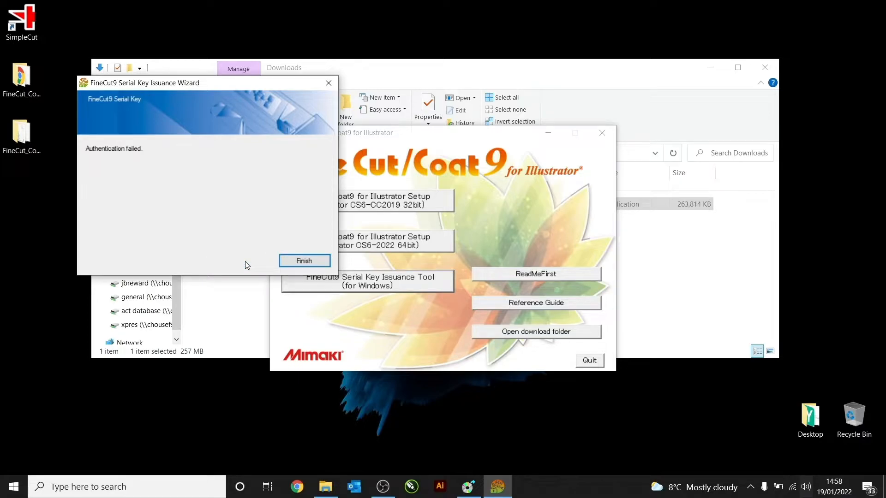
{"action": "left_click", "coordinate": [304, 261]}
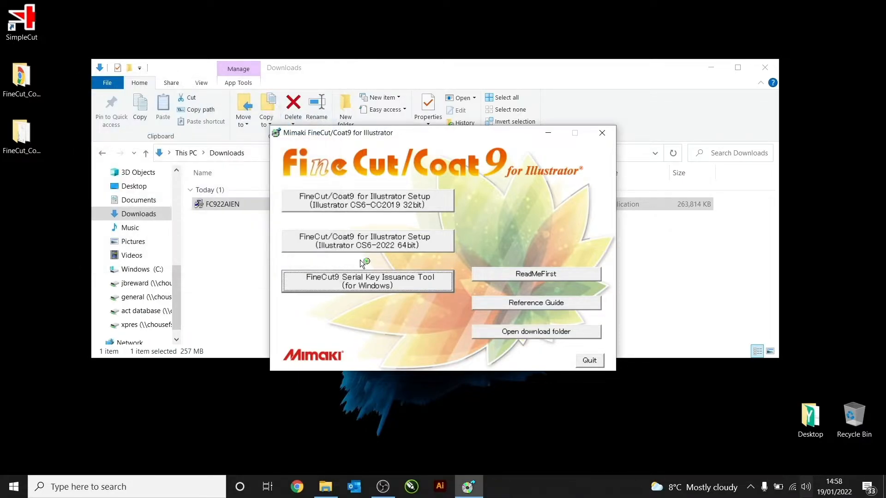
Issue the FineCut9 serial key with the Serial Key Issuance Tool, using the inserted FineCut product CD-ROM
{"action": "left_click", "coordinate": [354, 284]}
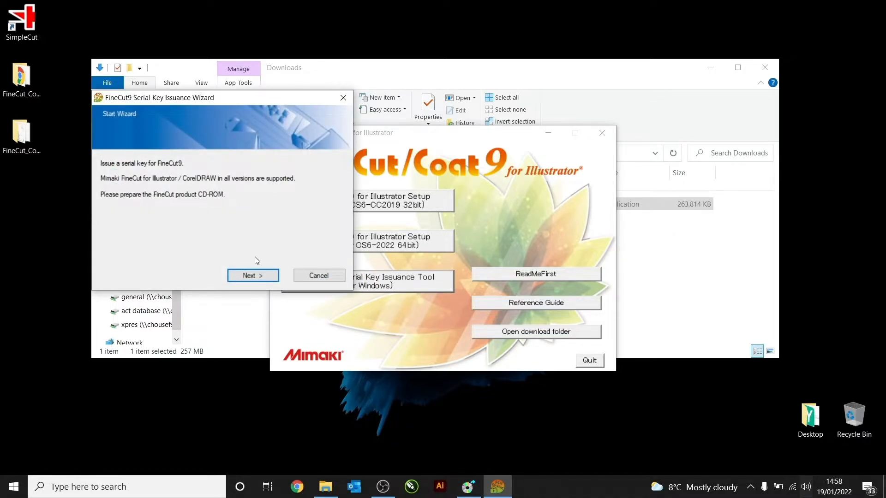
{"action": "left_click", "coordinate": [239, 273]}
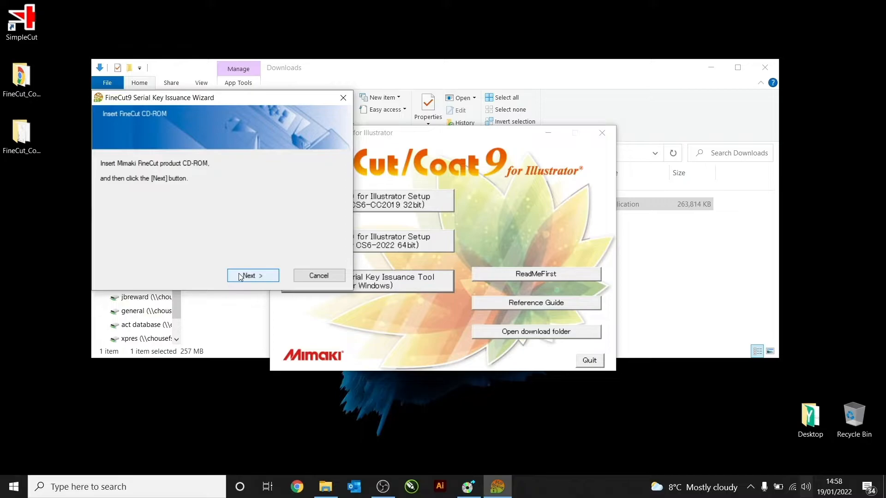
{"action": "left_click", "coordinate": [239, 274]}
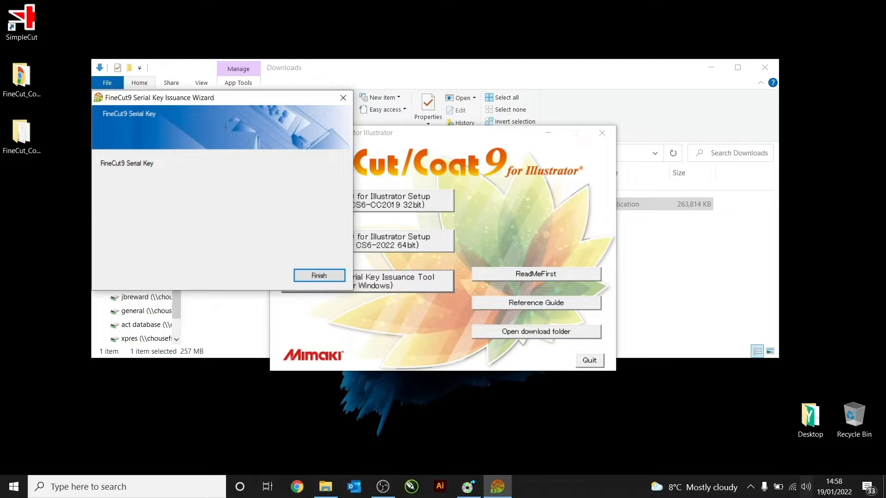
{"action": "left_click", "coordinate": [314, 276]}
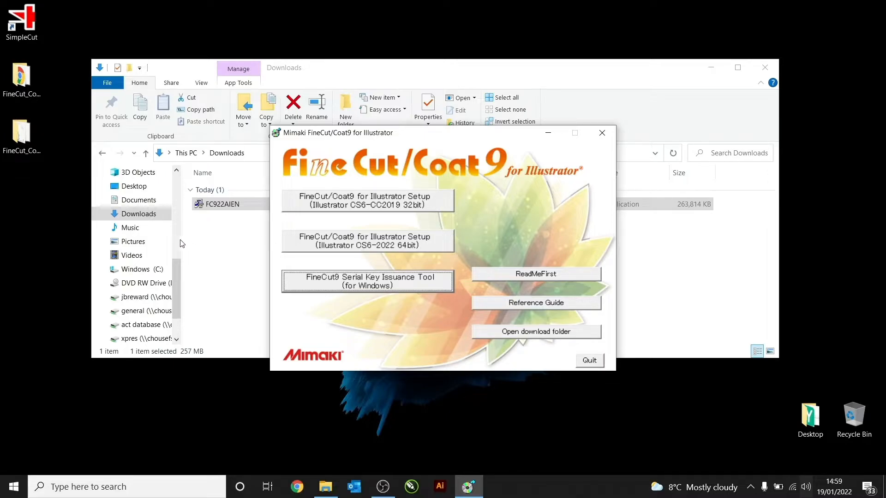
Check the computer's system type in the properties of This PC, and close the Settings and Downloads windows
{"action": "left_click_drag", "start_coordinate": [175, 271], "coordinate": [174, 249]}
{"action": "right_click", "coordinate": [127, 215]}
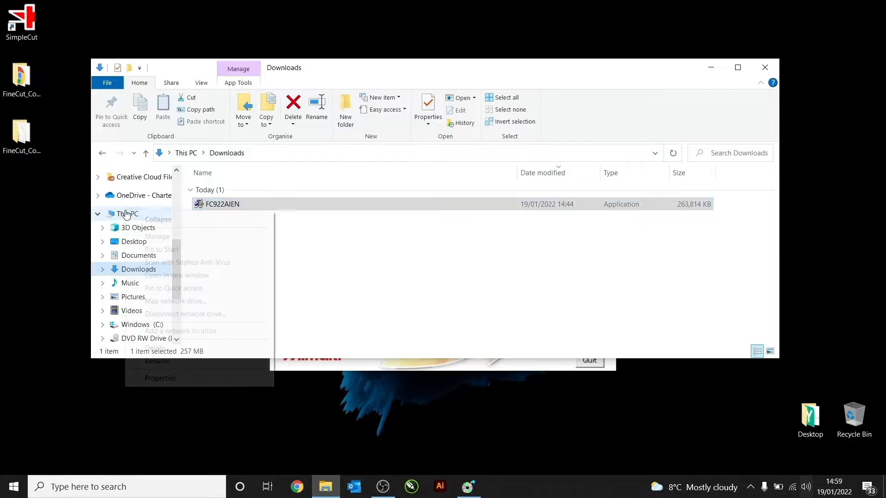
{"action": "left_click", "coordinate": [186, 379]}
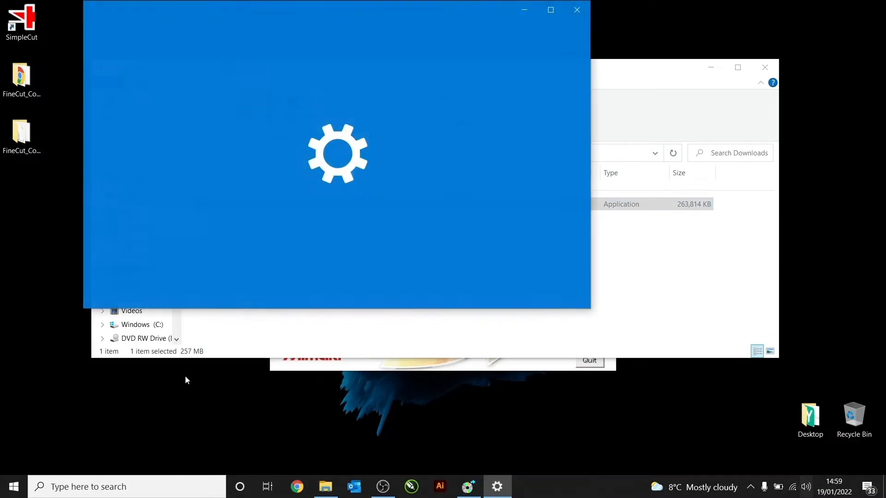
{"action": "scroll", "coordinate": [374, 235], "scroll_direction": "down", "scroll_amount": 2}
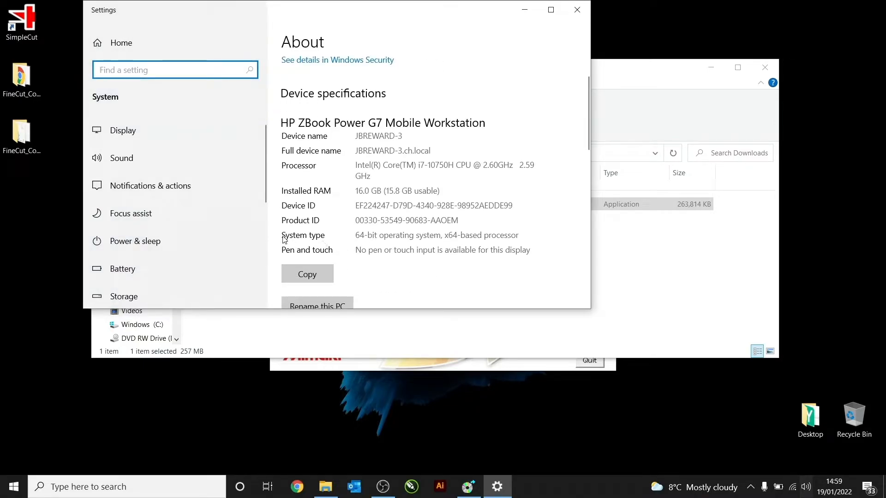
{"action": "left_click", "coordinate": [365, 240]}
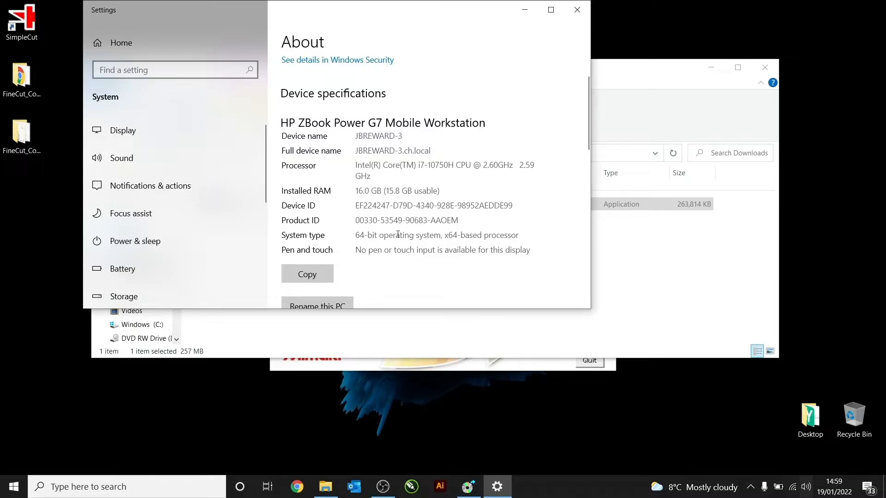
{"action": "left_click", "coordinate": [579, 7]}
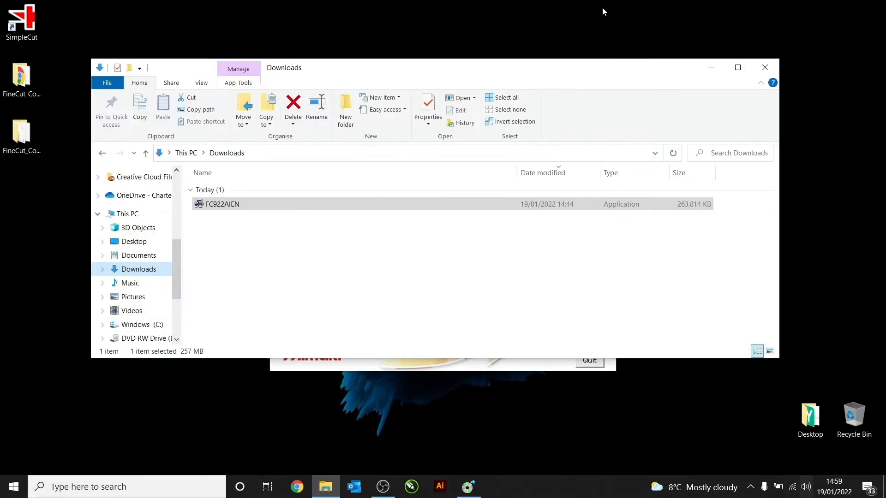
{"action": "left_click", "coordinate": [766, 68]}
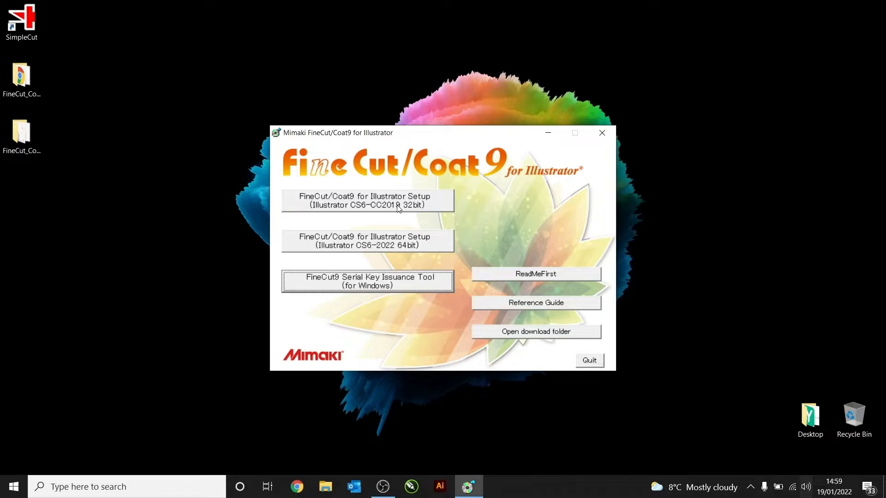
Run the FineCut/Coat9 for Illustrator setup for the 64-bit versions, Illustrator CS6-2022
{"action": "left_click", "coordinate": [360, 241]}
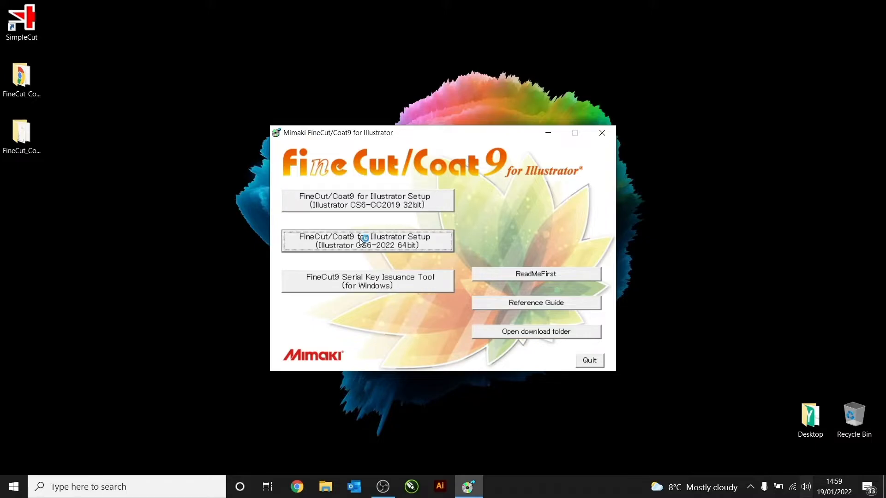
{"action": "left_click", "coordinate": [379, 326]}
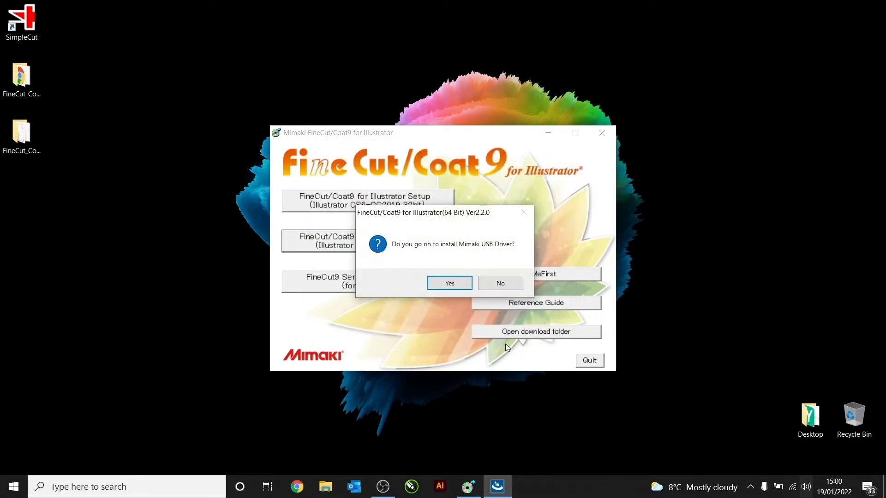
Try to install the Mimaki USB driver in English (United States), agreeing to upgrade the existing device driver
{"action": "left_click", "coordinate": [463, 285]}
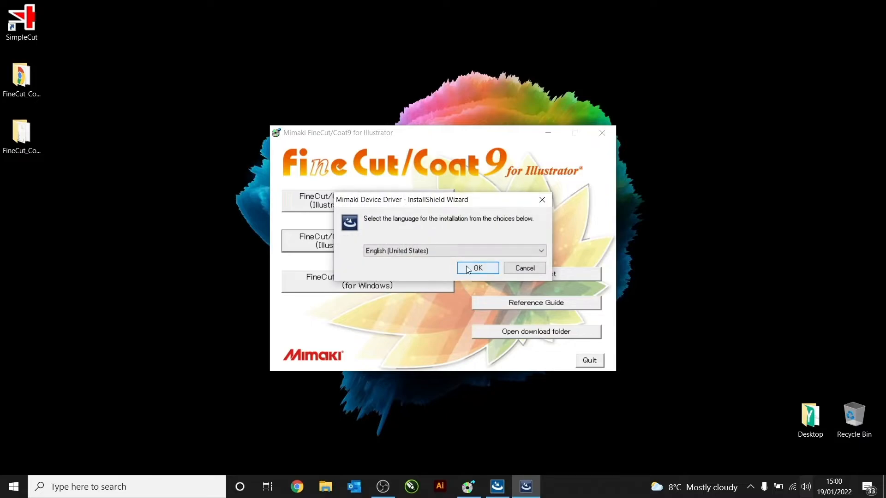
{"action": "left_click", "coordinate": [466, 266]}
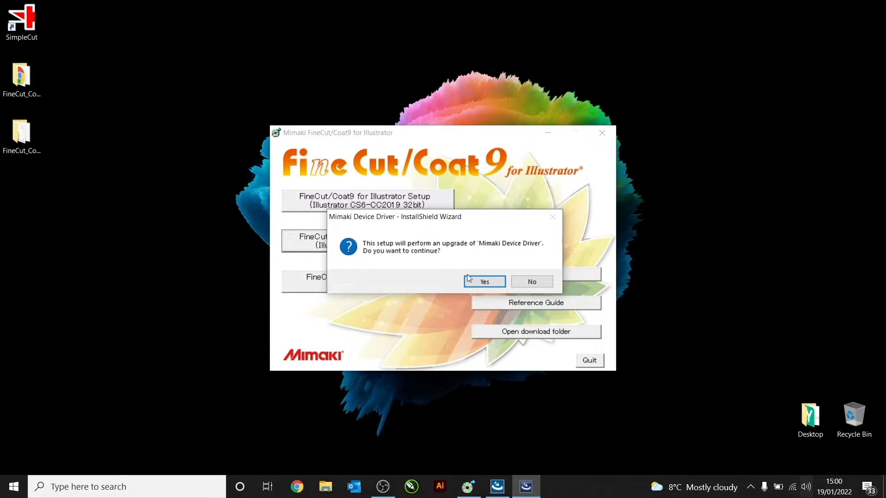
{"action": "left_click", "coordinate": [476, 282]}
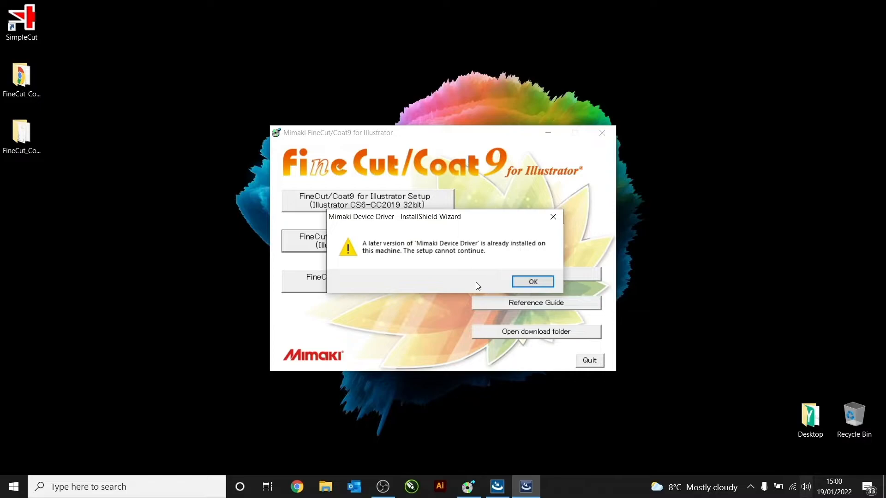
{"action": "left_click", "coordinate": [532, 282]}
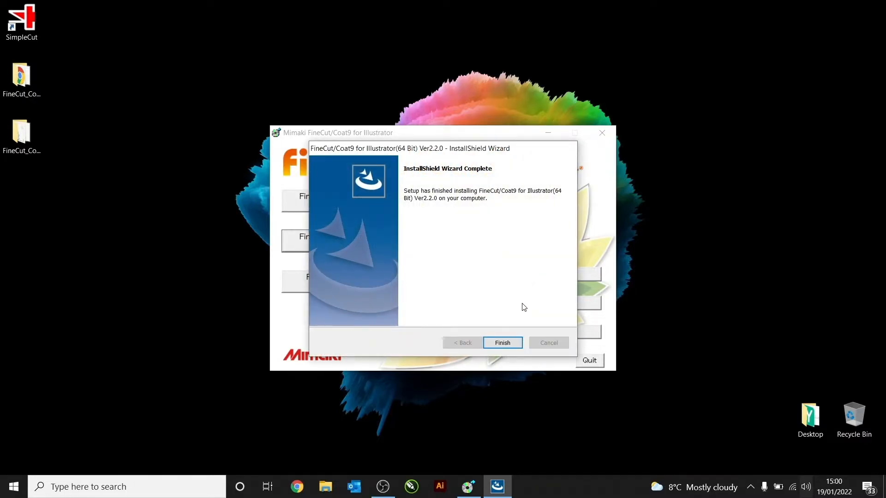
Finish the FineCut/Coat9 setup wizard and quit the Mimaki installer menu
{"action": "left_click", "coordinate": [503, 343]}
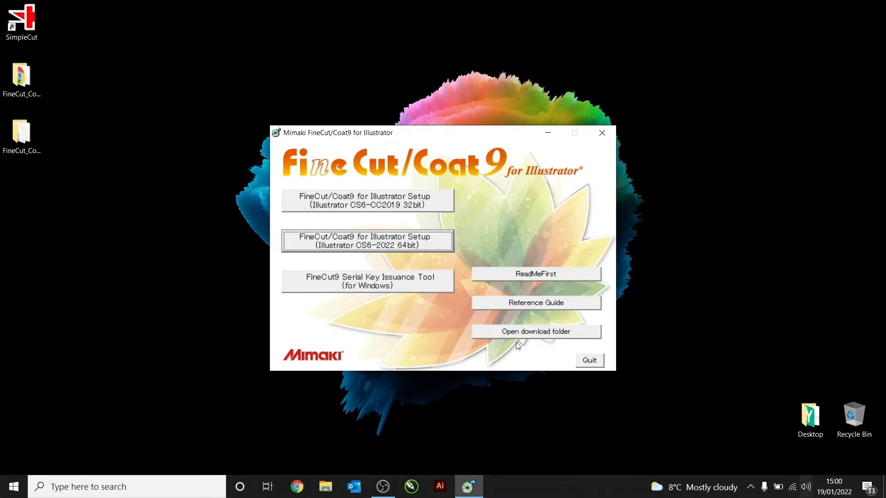
{"action": "left_click", "coordinate": [583, 362]}
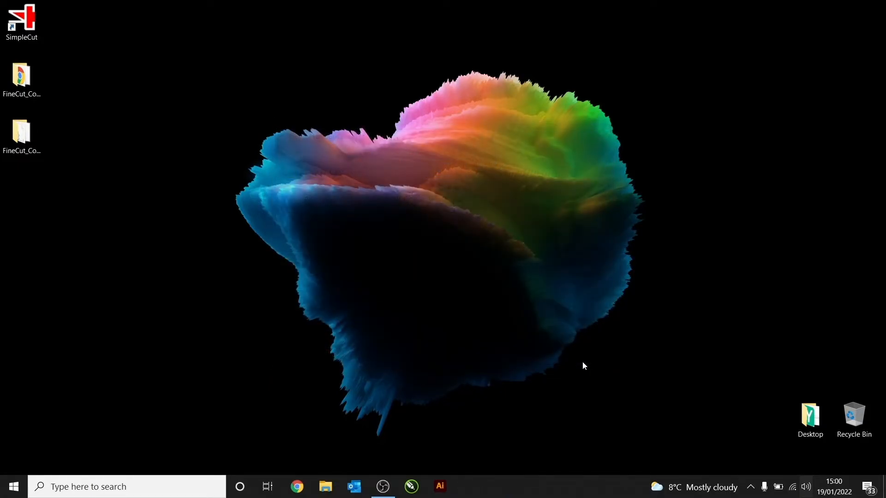
Launch Adobe Illustrator
{"action": "left_click", "coordinate": [442, 486]}
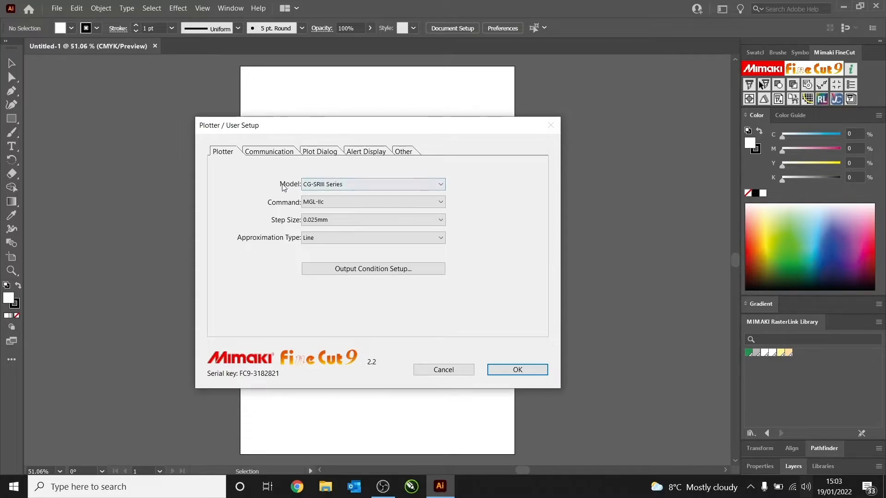
Set the plotter model to CG-SRIII Series, check its USB communication port, and accept the plotter setup
{"action": "left_click", "coordinate": [340, 185]}
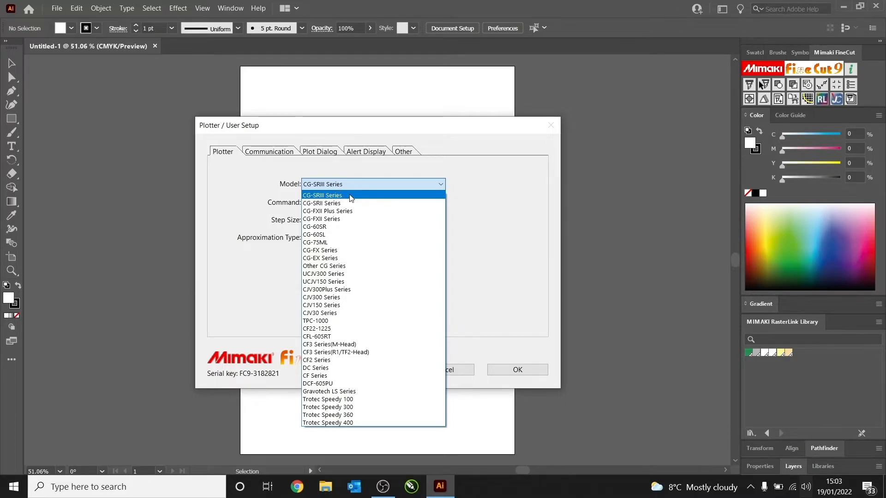
{"action": "left_click", "coordinate": [351, 196]}
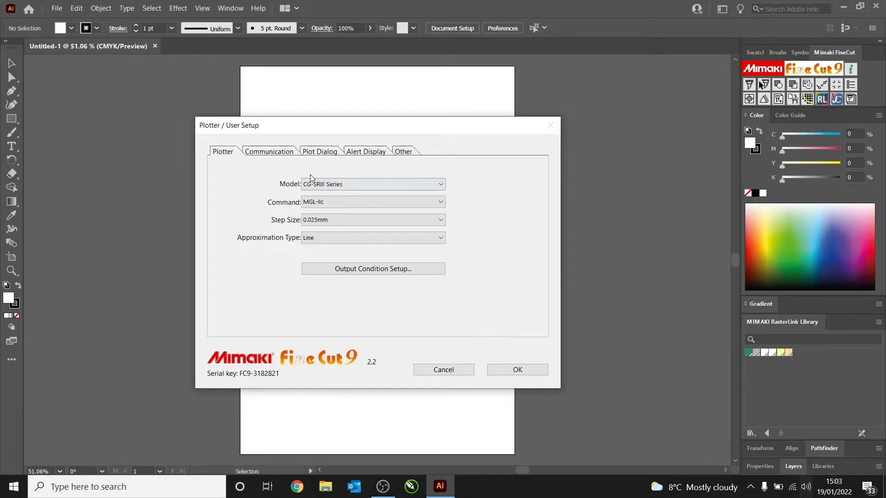
{"action": "left_click", "coordinate": [278, 153]}
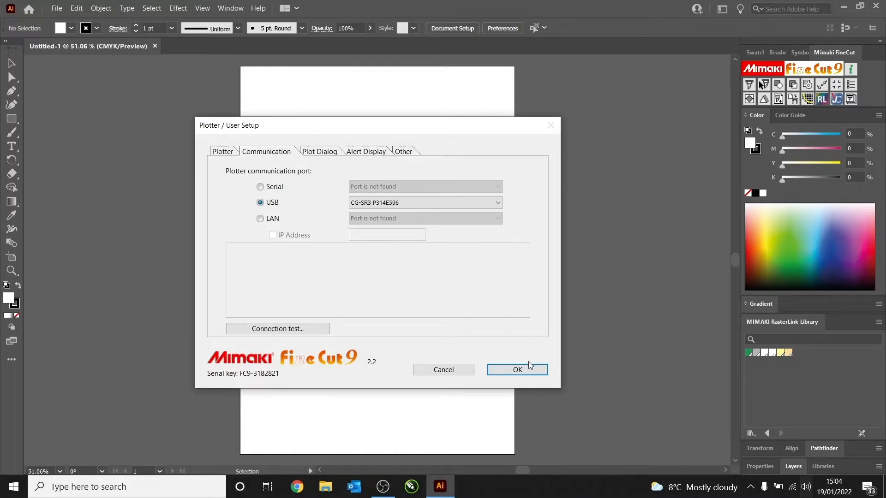
{"action": "left_click", "coordinate": [515, 369]}
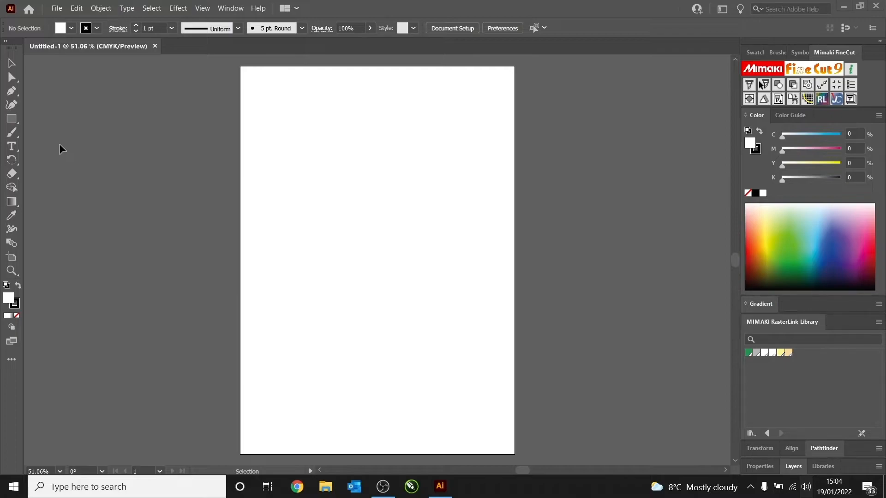
Add the text "happy birthday" near the top of the artboard and set its font size to 72 pt
{"action": "left_click", "coordinate": [12, 148]}
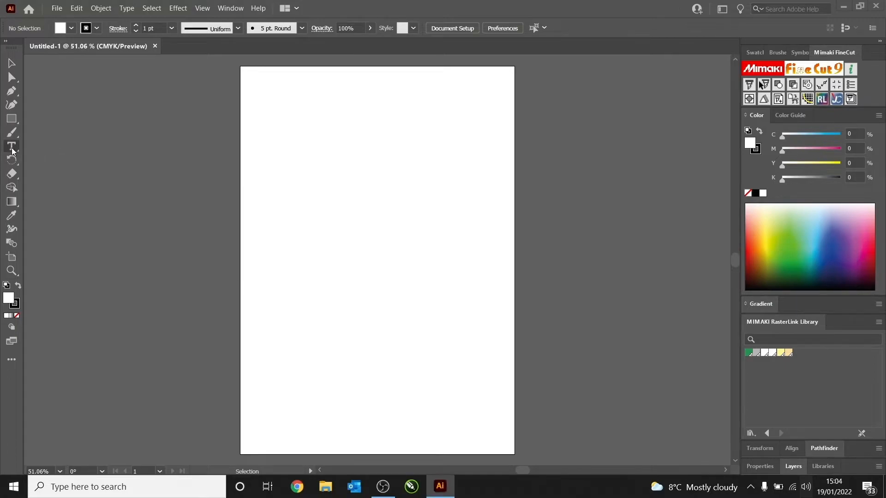
{"action": "left_click", "coordinate": [285, 152]}
{"action": "type", "text": "happy"}
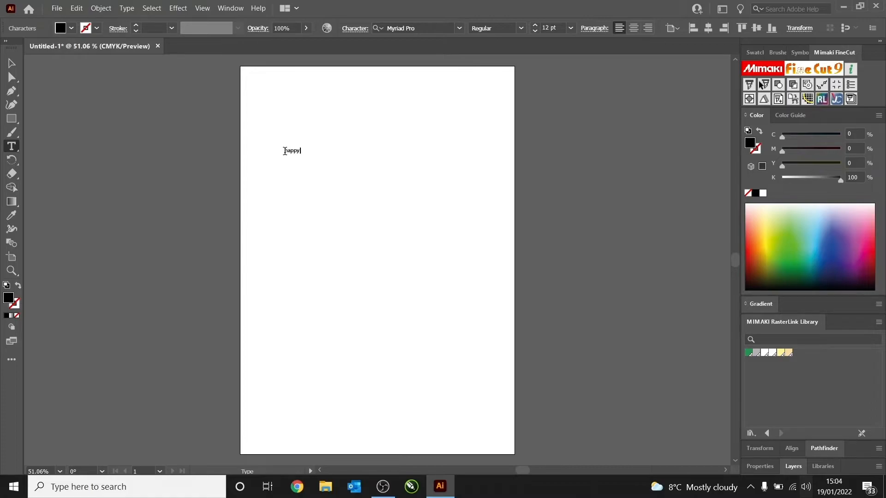
{"action": "type", "text": " birthday"}
{"action": "left_click_drag", "start_coordinate": [297, 149], "coordinate": [353, 151]}
{"action": "key", "text": "ctrl+a"}
{"action": "left_click", "coordinate": [571, 27]}
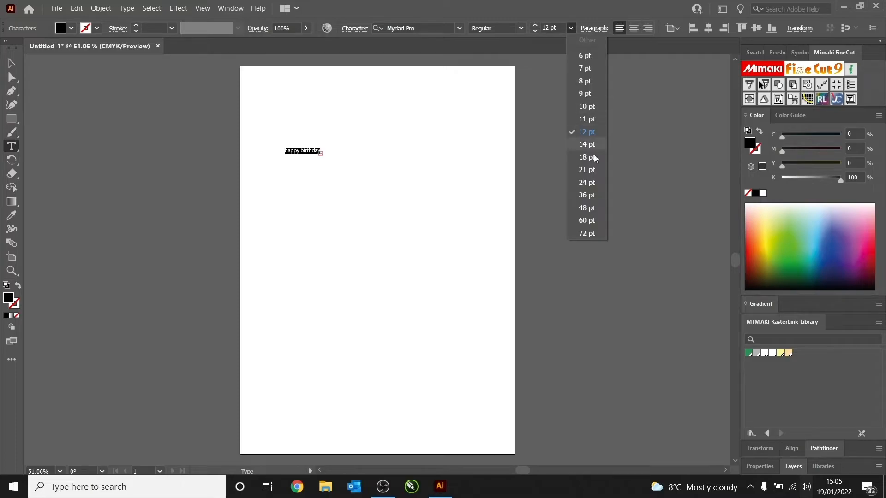
{"action": "left_click", "coordinate": [587, 233]}
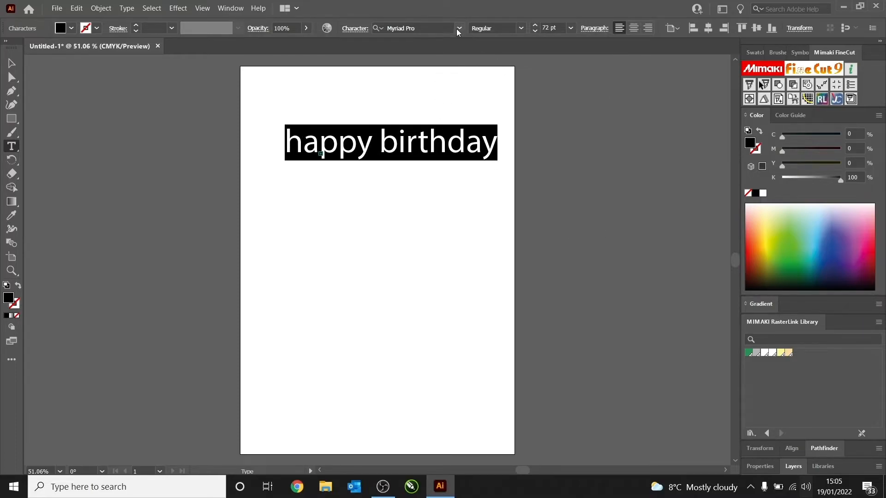
Finish editing the text and move "happy birthday" slightly lower on the artboard, leaving it deselected
{"action": "left_click", "coordinate": [7, 64]}
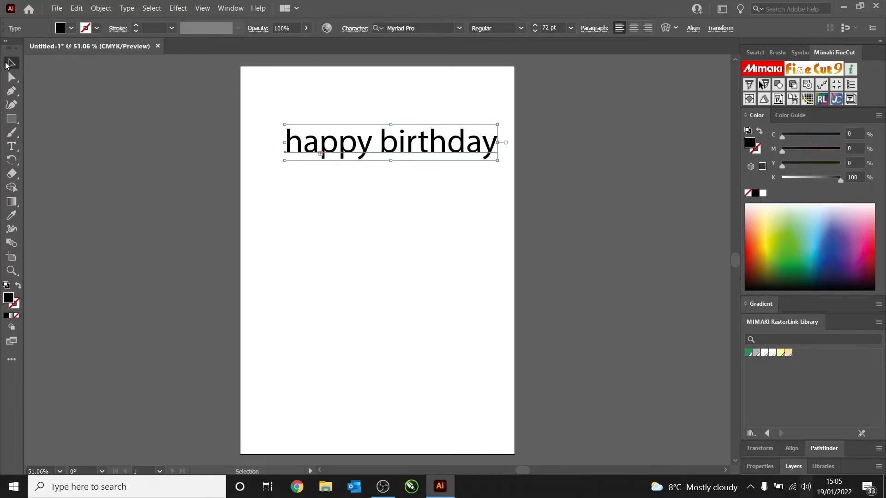
{"action": "left_click_drag", "start_coordinate": [346, 144], "coordinate": [334, 199]}
{"action": "left_click", "coordinate": [329, 164]}
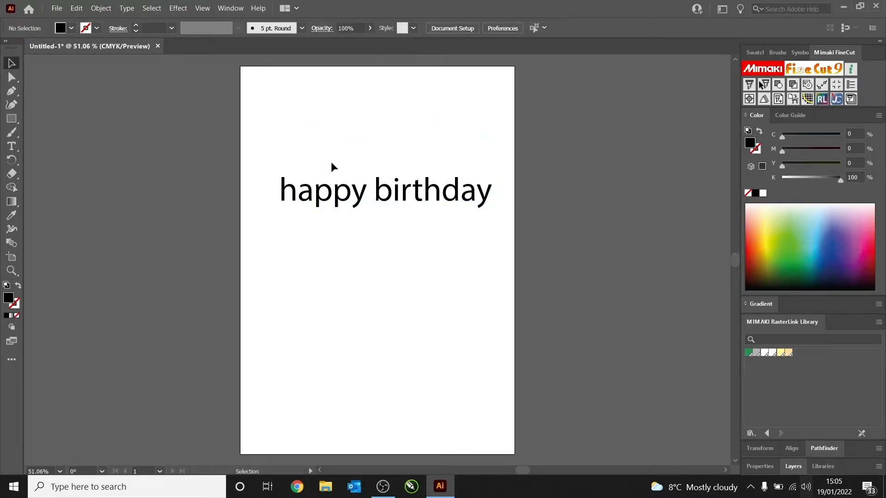
Remove the fill from the "happy birthday" text and give it a black 0.25 pt stroke
{"action": "left_click", "coordinate": [338, 203]}
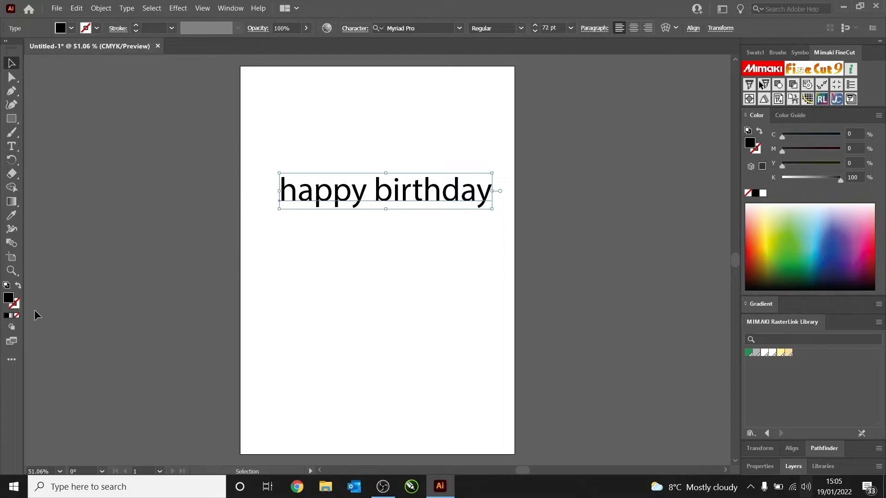
{"action": "left_click", "coordinate": [16, 316]}
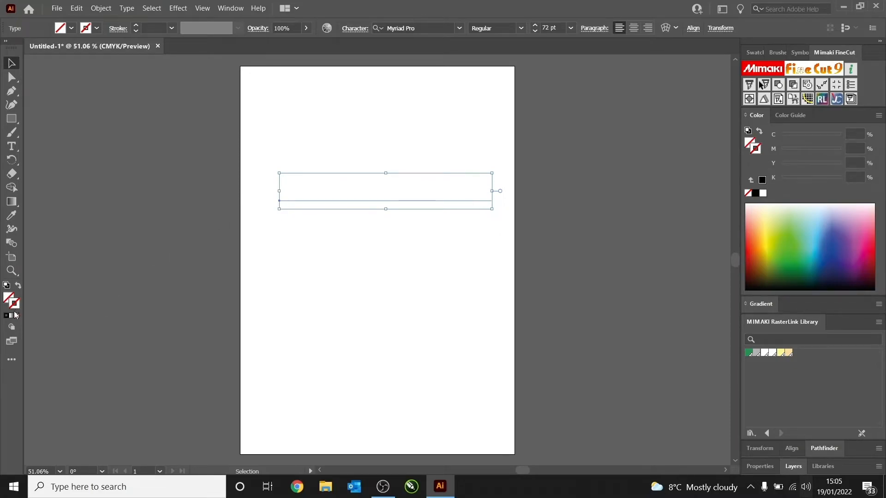
{"action": "left_click", "coordinate": [7, 317]}
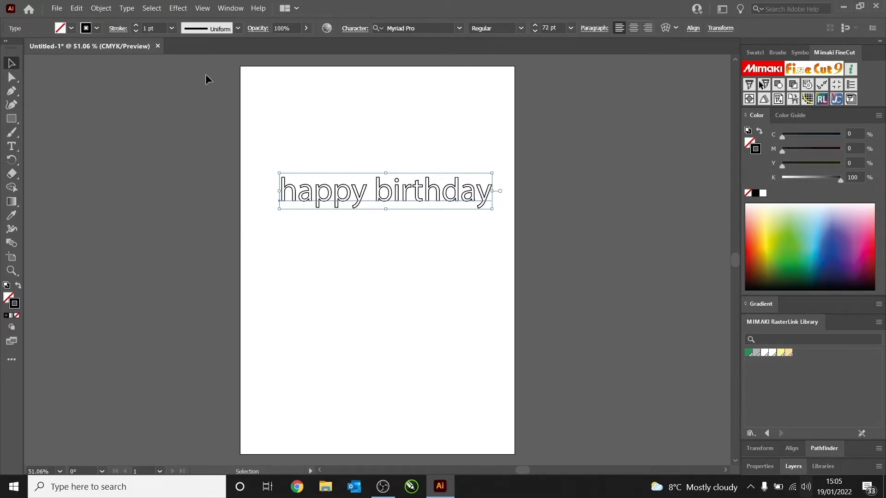
{"action": "left_click", "coordinate": [174, 31]}
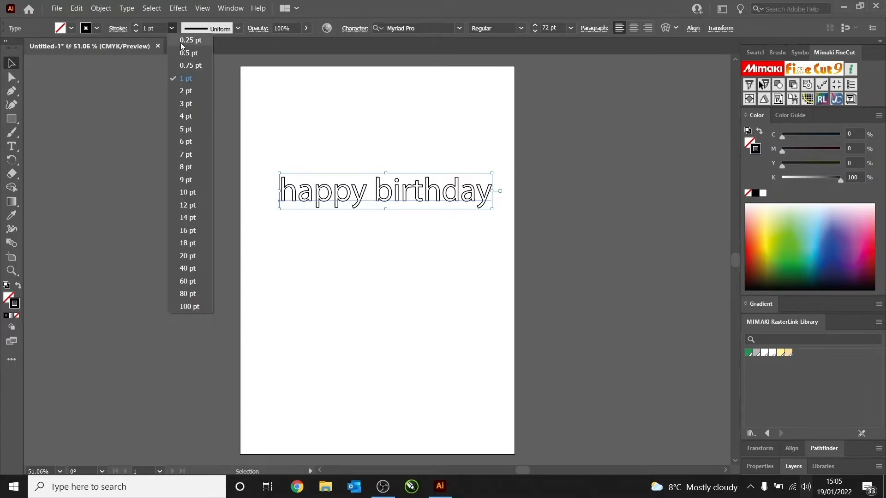
{"action": "left_click", "coordinate": [180, 42]}
Move the text to the artboard's top-left corner and open it in the FineCut plot window, continuing despite its stroke weight
{"action": "left_click_drag", "start_coordinate": [319, 190], "coordinate": [281, 87]}
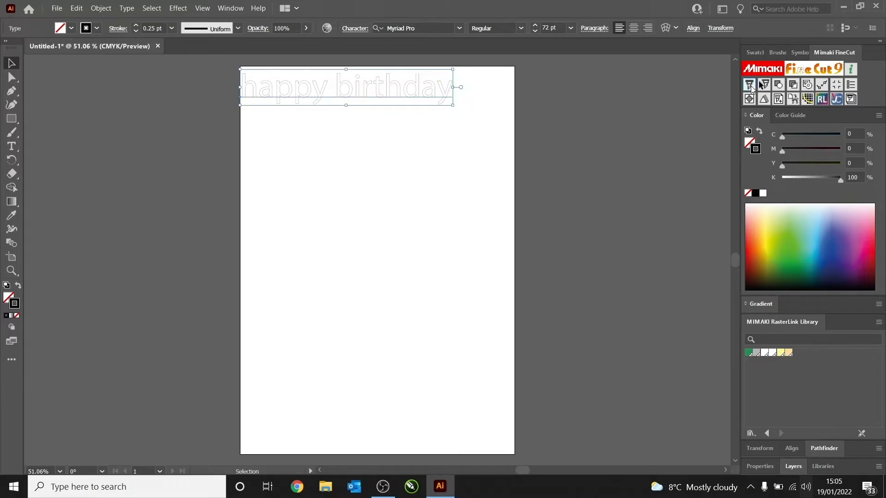
{"action": "left_click", "coordinate": [750, 85]}
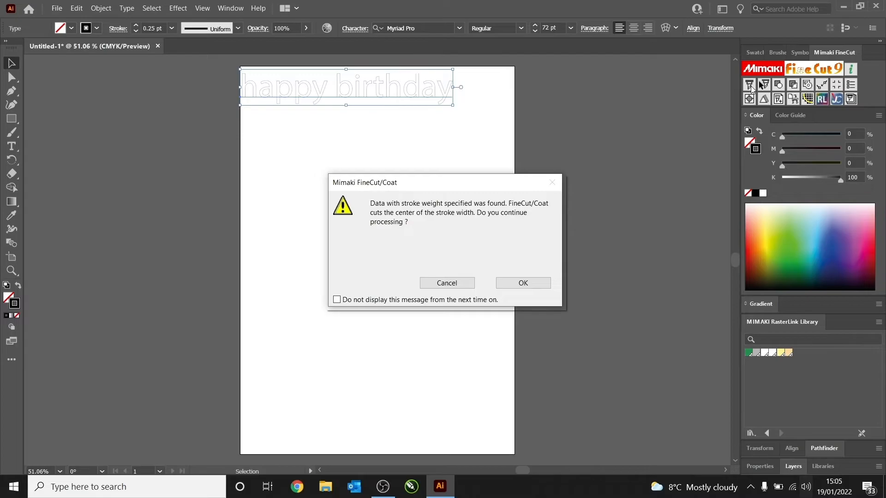
{"action": "left_click", "coordinate": [535, 283]}
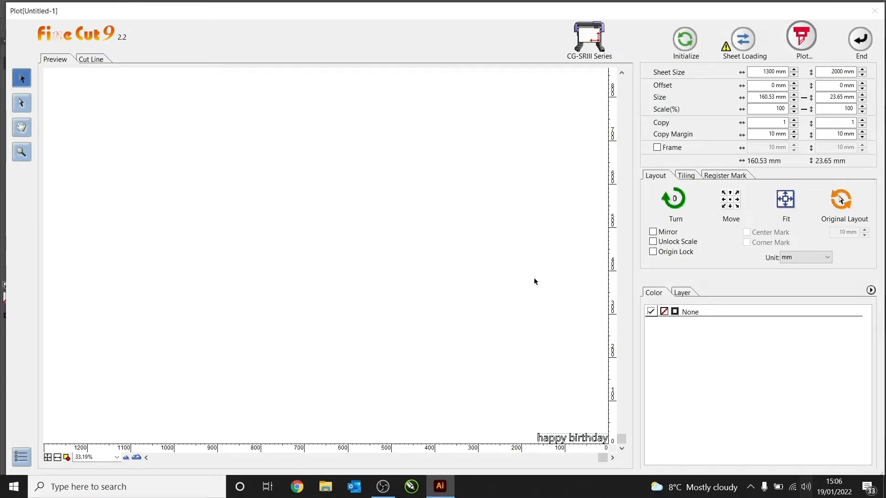
Set the sheet width to 300 mm and scale the design proportionally to a width of 300 mm
{"action": "left_click_drag", "start_coordinate": [763, 71], "coordinate": [774, 75]}
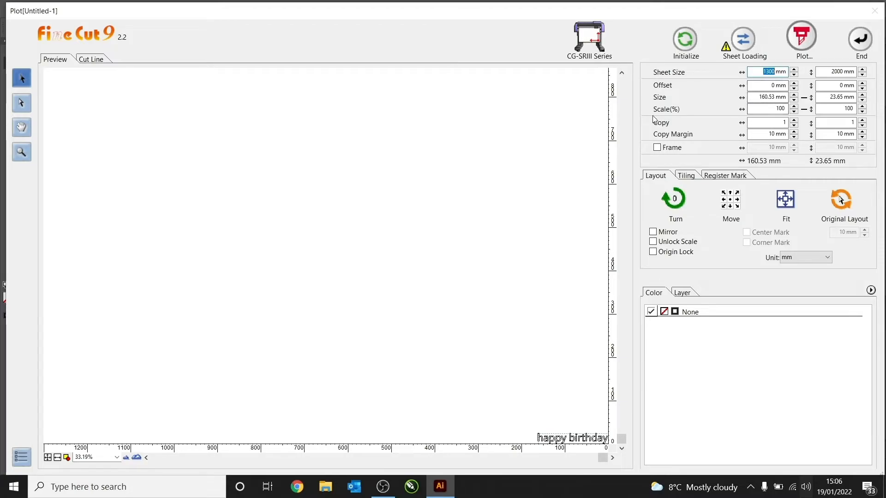
{"action": "type", "text": "300"}
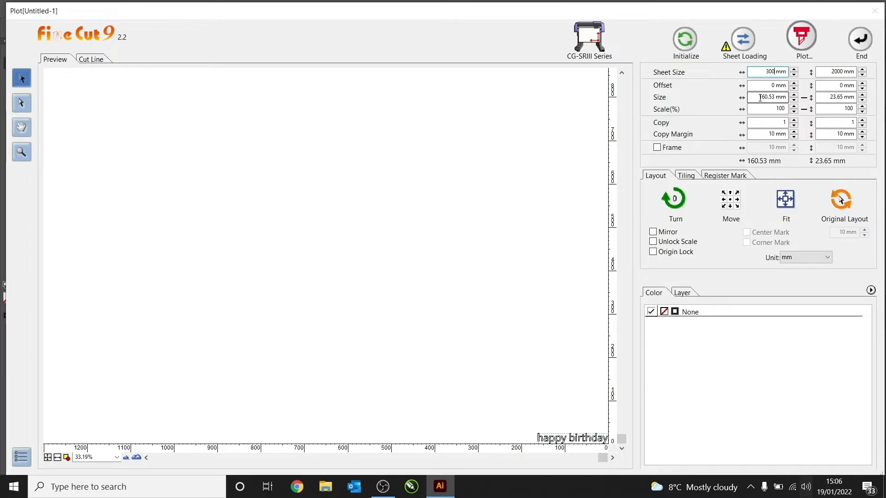
{"action": "left_click_drag", "start_coordinate": [760, 98], "coordinate": [776, 98]}
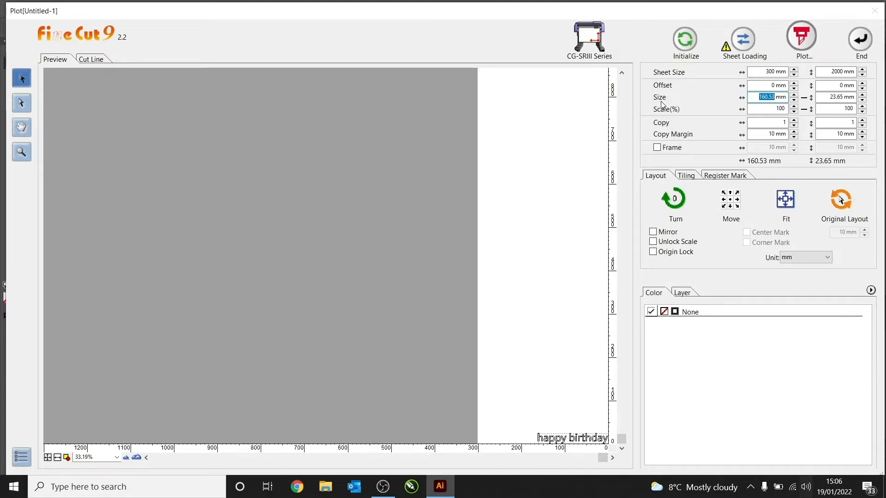
{"action": "type", "text": "300"}
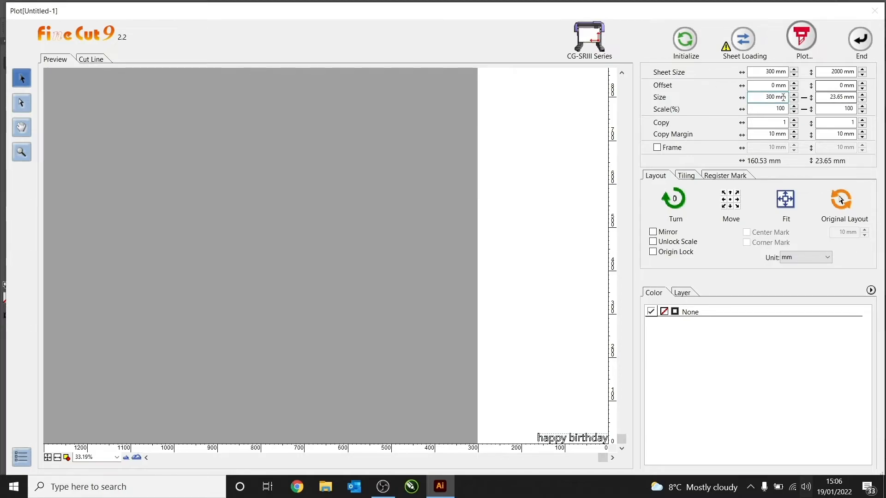
{"action": "left_click", "coordinate": [759, 110]}
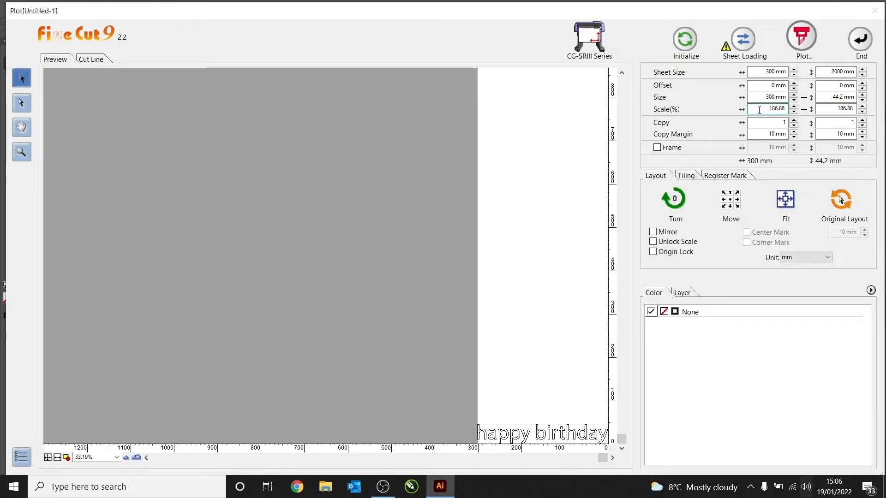
Try a horizontal offset of 50 mm for the design, and reset the offset to 0 mm
{"action": "left_click", "coordinate": [772, 87]}
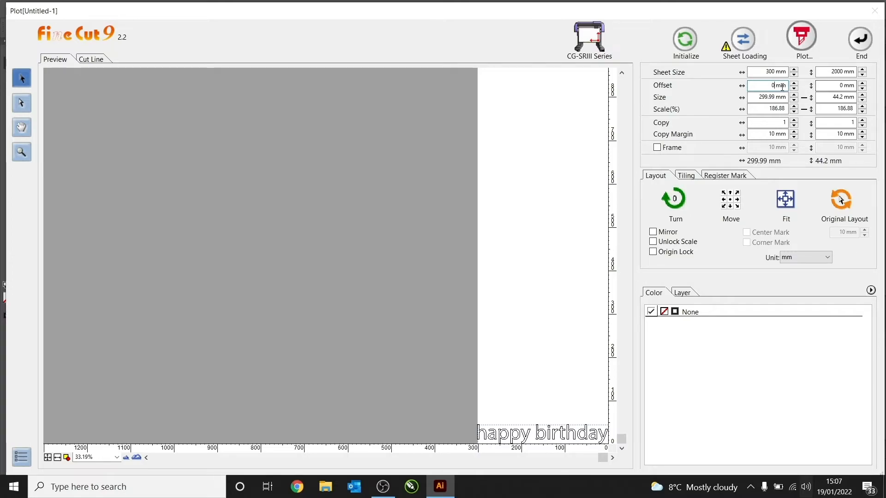
{"action": "type", "text": "50"}
{"action": "left_click", "coordinate": [769, 108]}
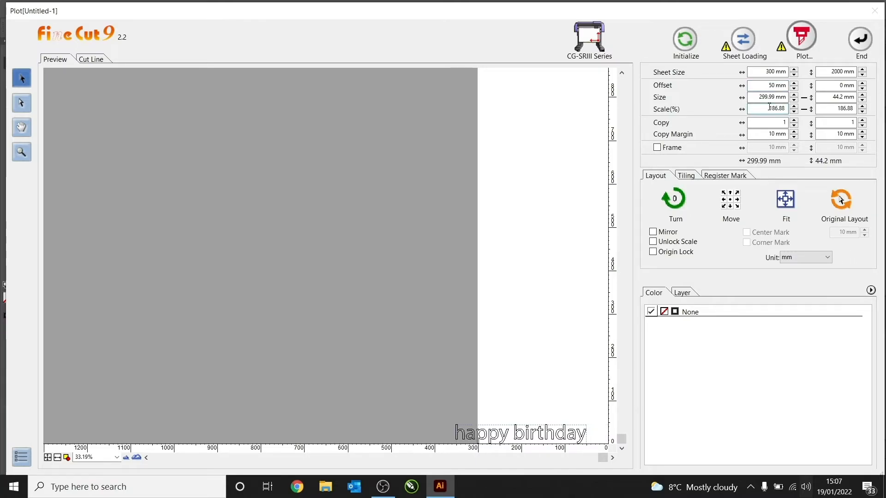
{"action": "left_click", "coordinate": [774, 86]}
{"action": "key", "text": "BackSpace"}
{"action": "left_click", "coordinate": [770, 108]}
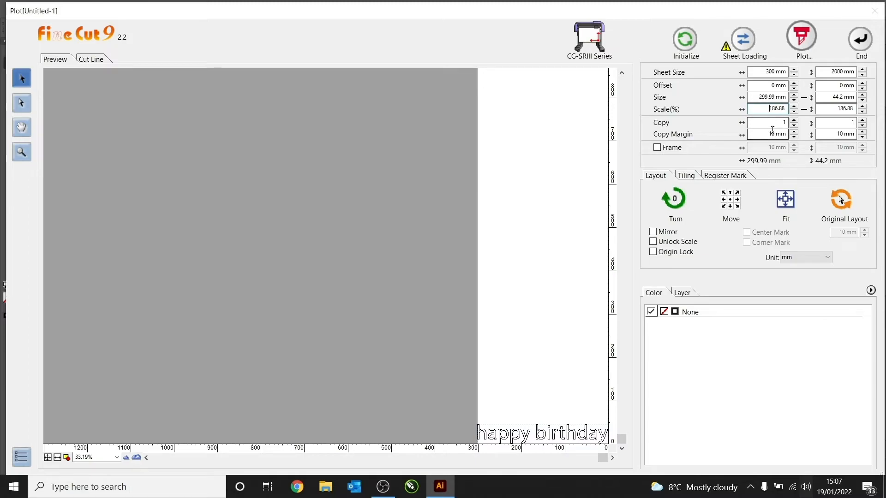
Try 3 horizontal copies of the design, set 8 vertical copies, and return the horizontal copies to 1
{"action": "left_click", "coordinate": [794, 120]}
{"action": "left_click", "coordinate": [794, 120]}
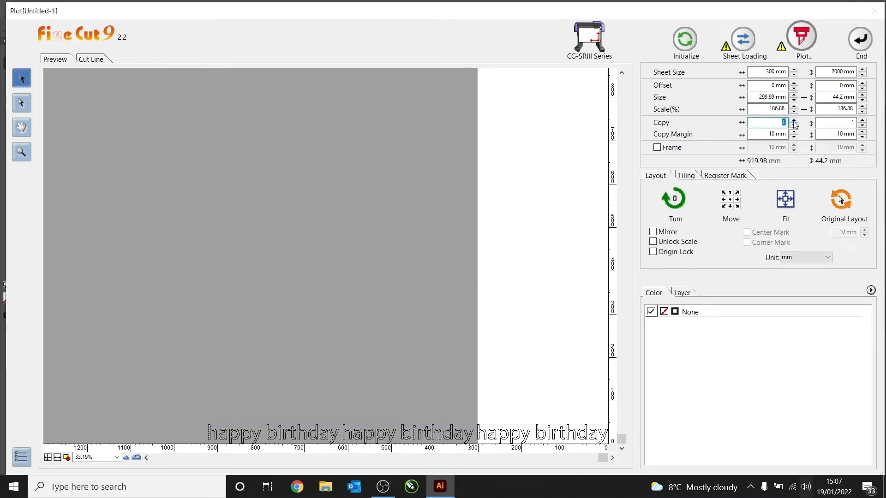
{"action": "left_click", "coordinate": [865, 120]}
{"action": "left_click", "coordinate": [864, 121]}
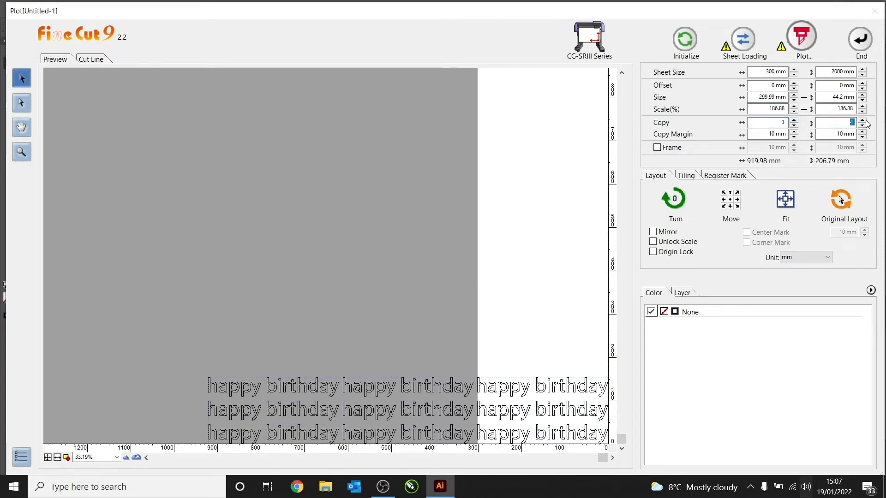
{"action": "left_click", "coordinate": [865, 120]}
{"action": "left_click", "coordinate": [865, 121]}
{"action": "left_click", "coordinate": [865, 120]}
{"action": "left_click", "coordinate": [865, 121]}
{"action": "left_click", "coordinate": [865, 121]}
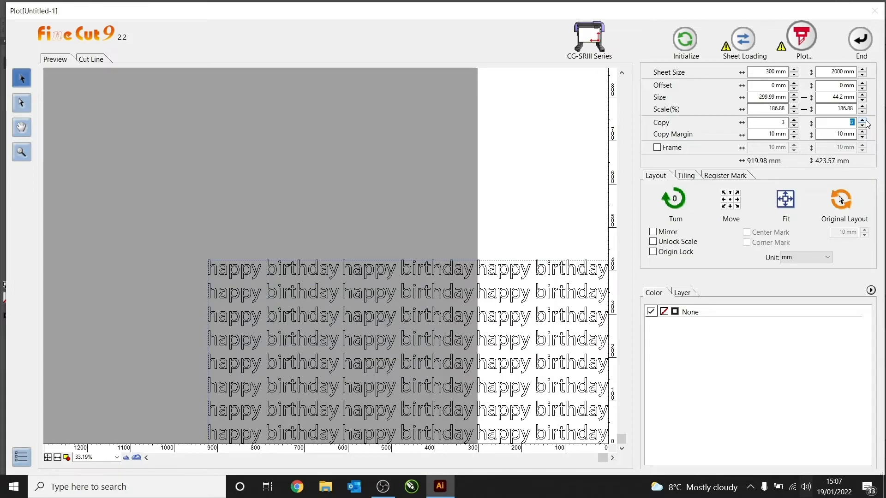
{"action": "left_click", "coordinate": [795, 126]}
{"action": "left_click", "coordinate": [795, 126]}
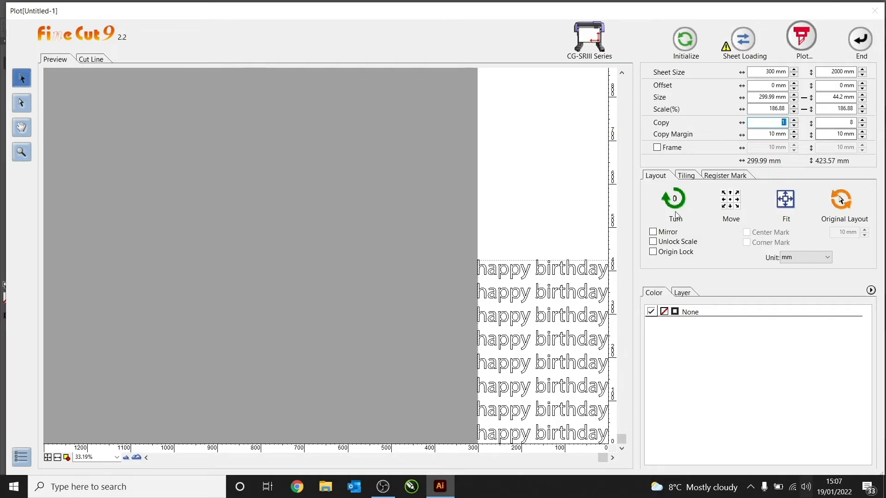
Set both the horizontal and vertical copy margins to 0 mm
{"action": "left_click", "coordinate": [794, 137]}
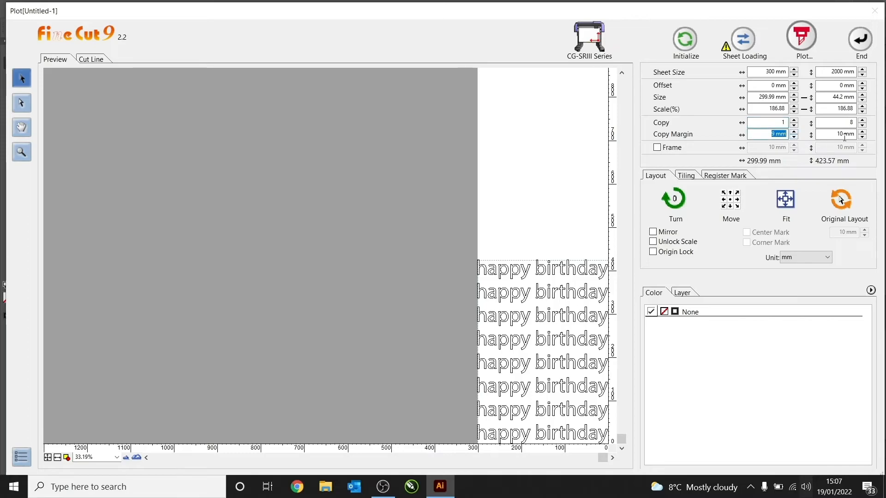
{"action": "double_click", "coordinate": [774, 134]}
{"action": "type", "text": "0"}
{"action": "left_click", "coordinate": [834, 135]}
{"action": "double_click", "coordinate": [842, 136]}
{"action": "type", "text": "0"}
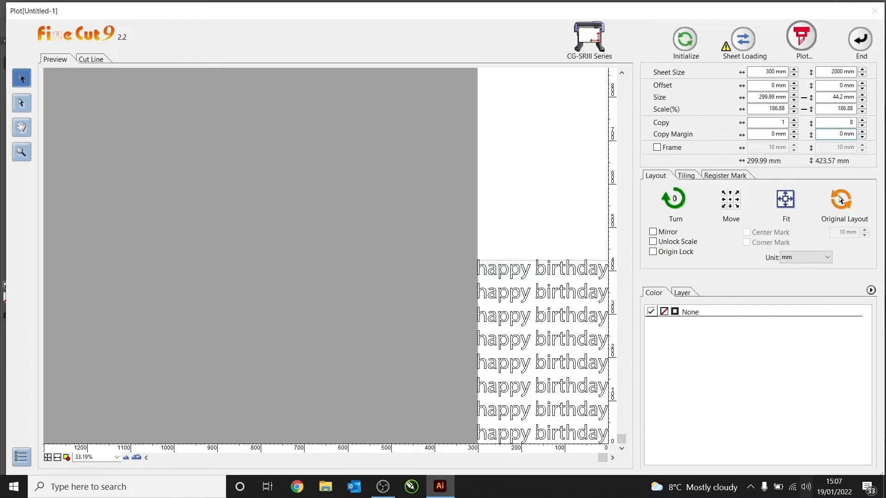
{"action": "left_click", "coordinate": [767, 121]}
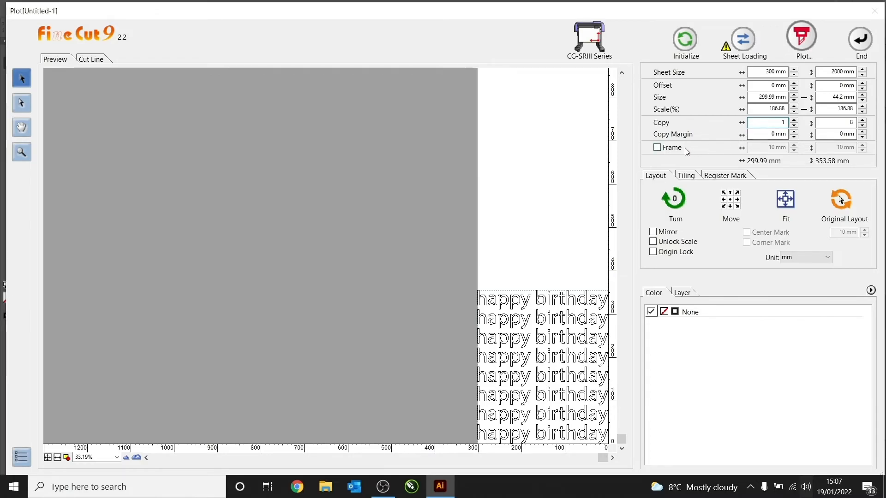
Enable a frame around each copy with horizontal and vertical frame margins of 0 mm
{"action": "left_click", "coordinate": [657, 148]}
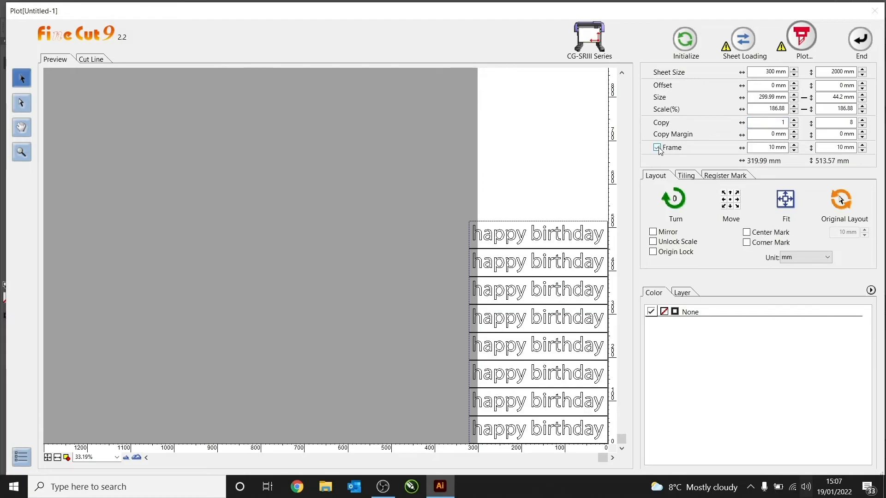
{"action": "left_click", "coordinate": [775, 148]}
{"action": "left_click_drag", "start_coordinate": [775, 148], "coordinate": [768, 148]}
{"action": "type", "text": "0"}
{"action": "key", "text": "Return"}
{"action": "left_click_drag", "start_coordinate": [846, 148], "coordinate": [835, 147]}
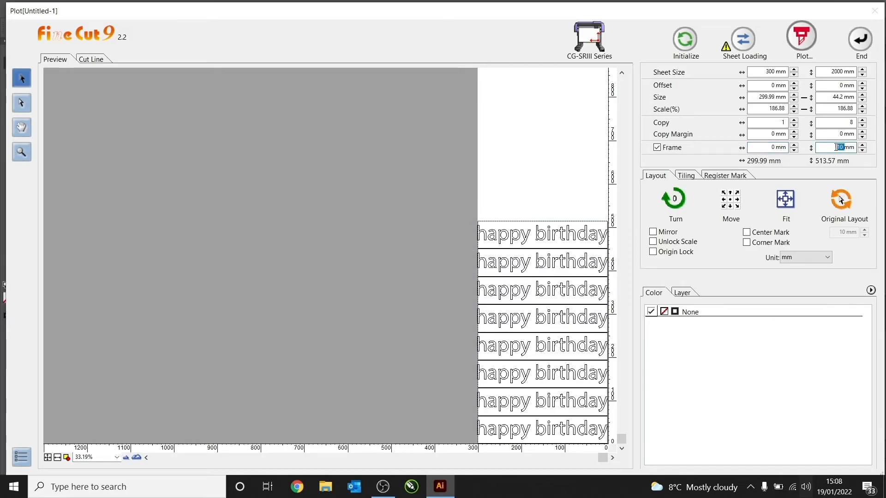
{"action": "type", "text": "0"}
{"action": "left_click", "coordinate": [835, 135]}
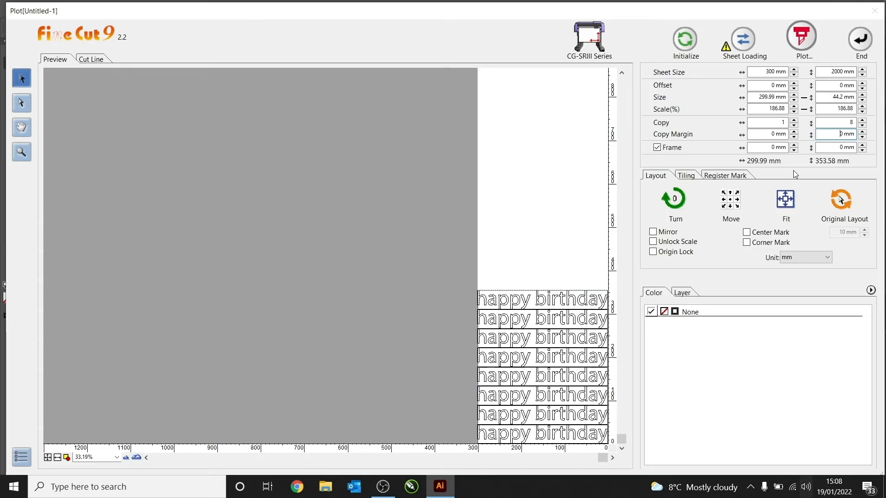
Mirror the layout and open the plot output settings
{"action": "left_click", "coordinate": [655, 235]}
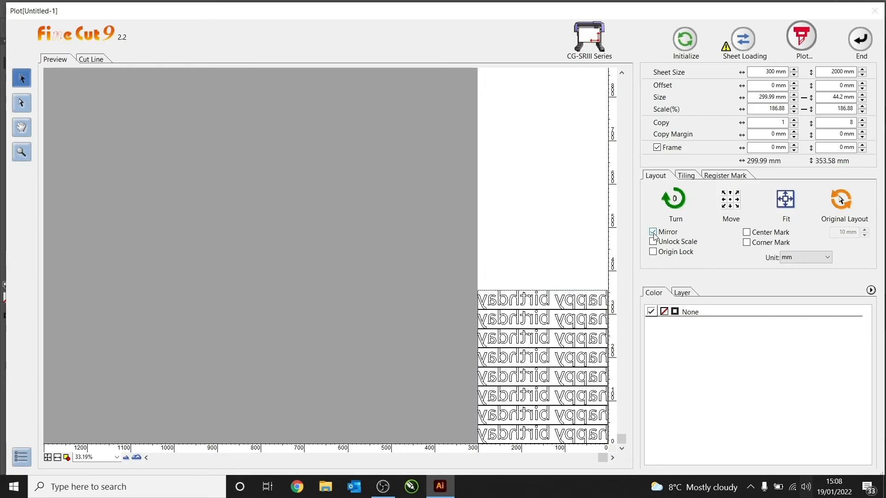
{"action": "left_click", "coordinate": [801, 39]}
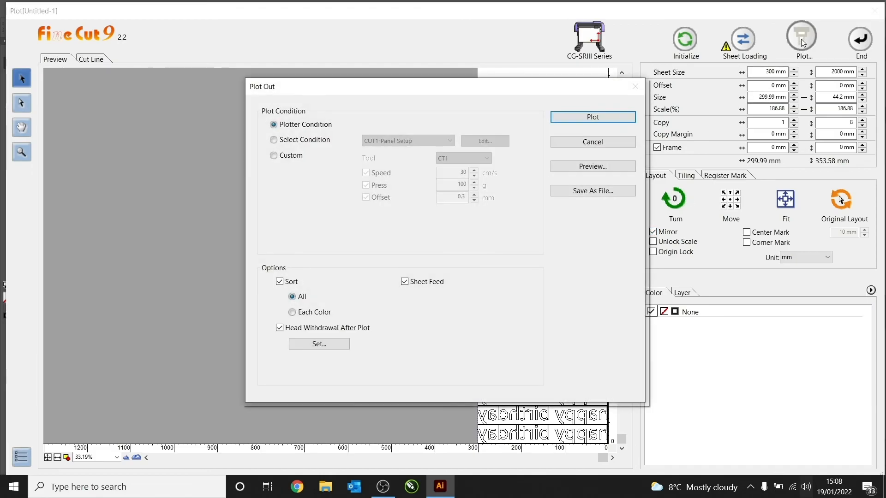